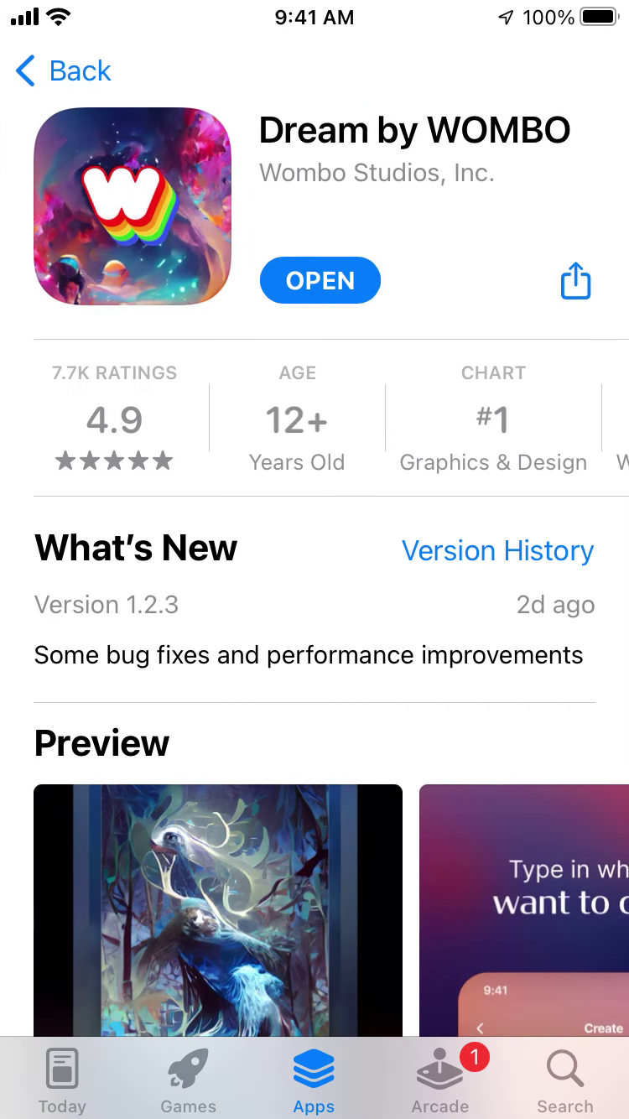
Browse the Dream by WOMBO App Store page and its preview screenshots full screen.
scroll(315, 588, "down", 8)
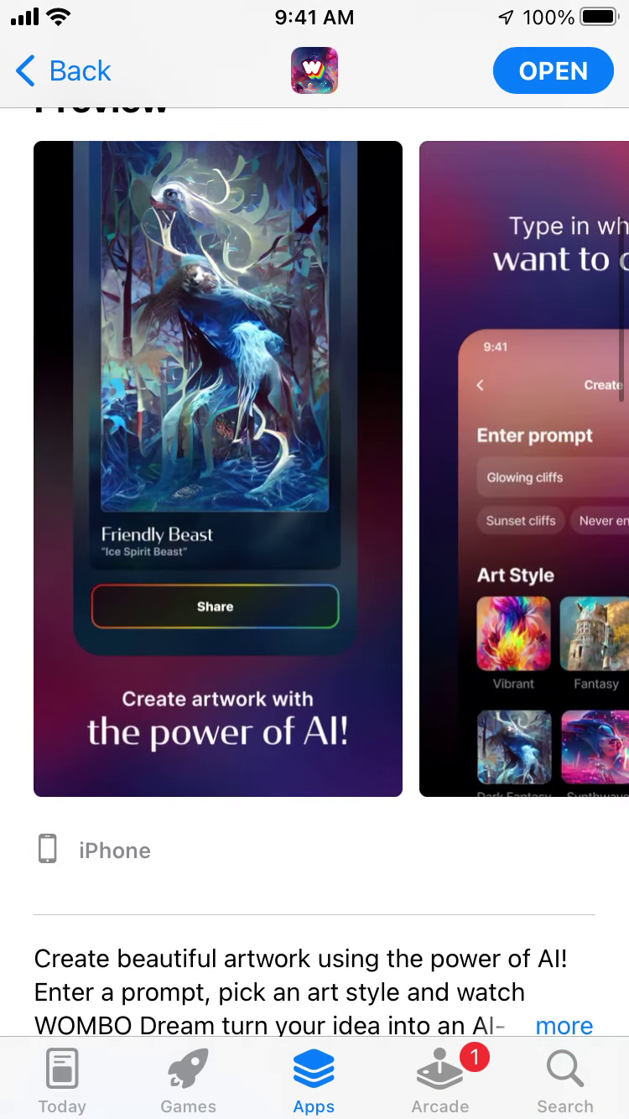
scroll(315, 588, "up", 8)
scroll(314, 455, "right", 5)
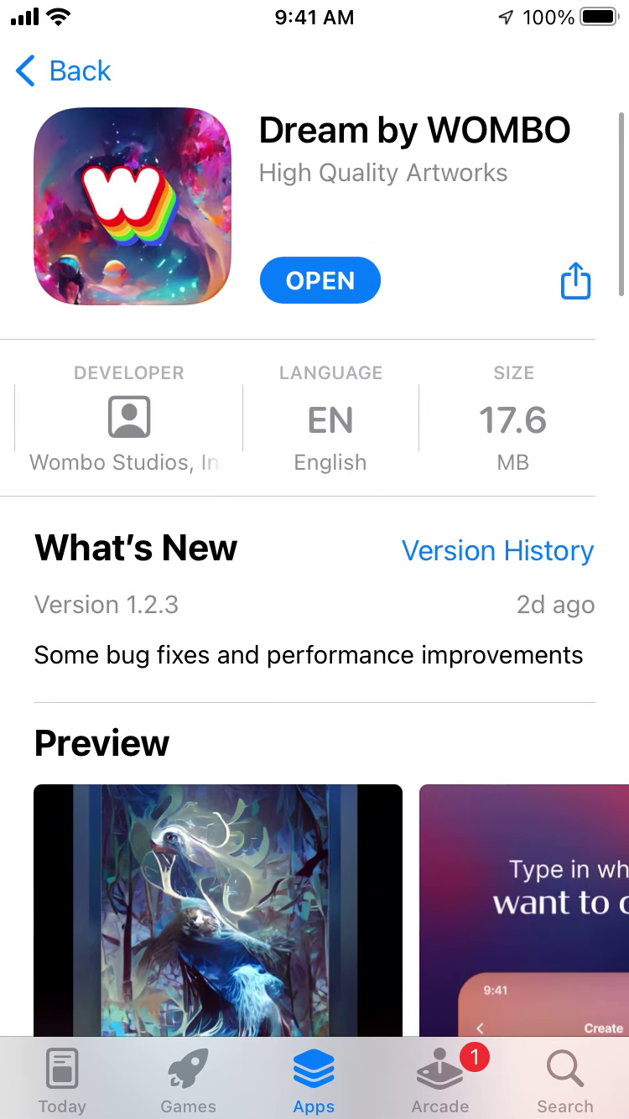
scroll(314, 587, "down", 5)
left_click(218, 571)
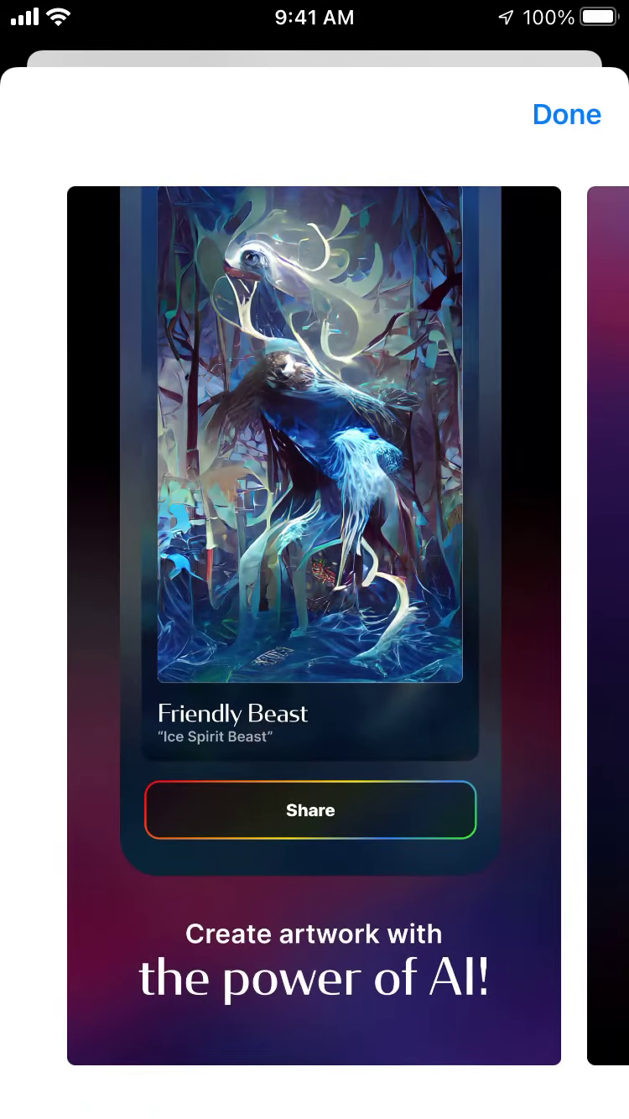
scroll(315, 625, "right", 5)
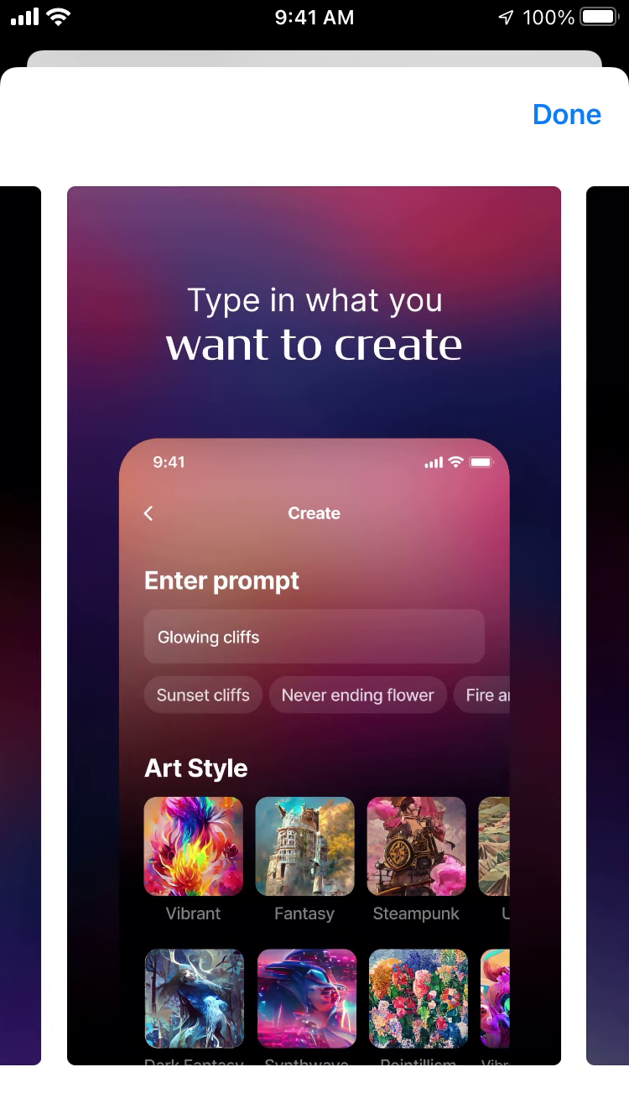
scroll(314, 625, "right", 5)
scroll(315, 625, "right", 5)
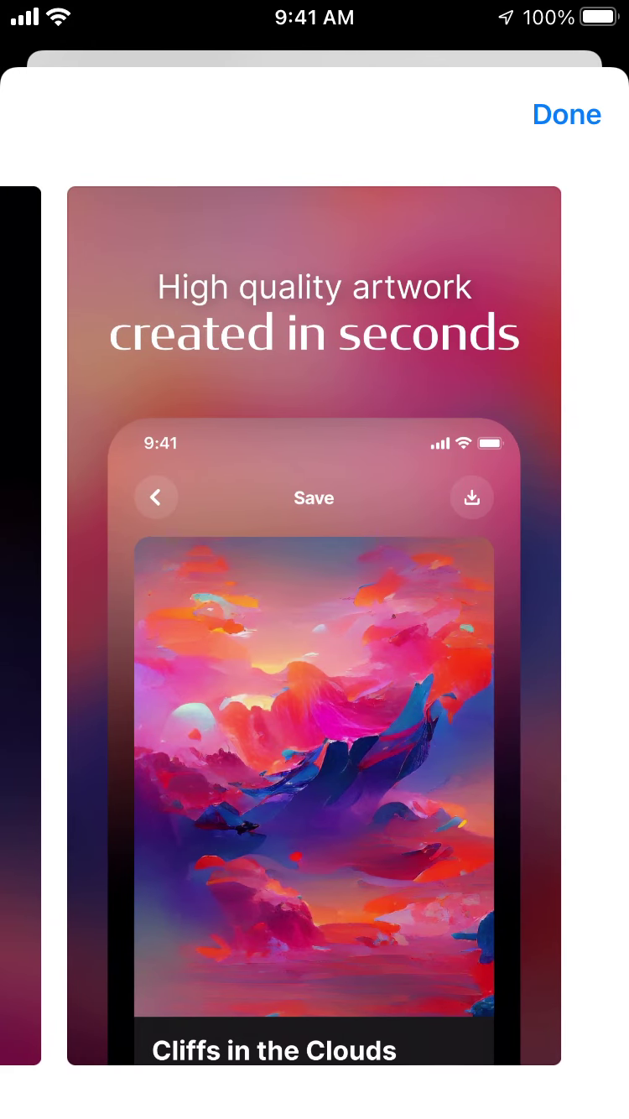
left_click(568, 113)
scroll(315, 587, "up", 7)
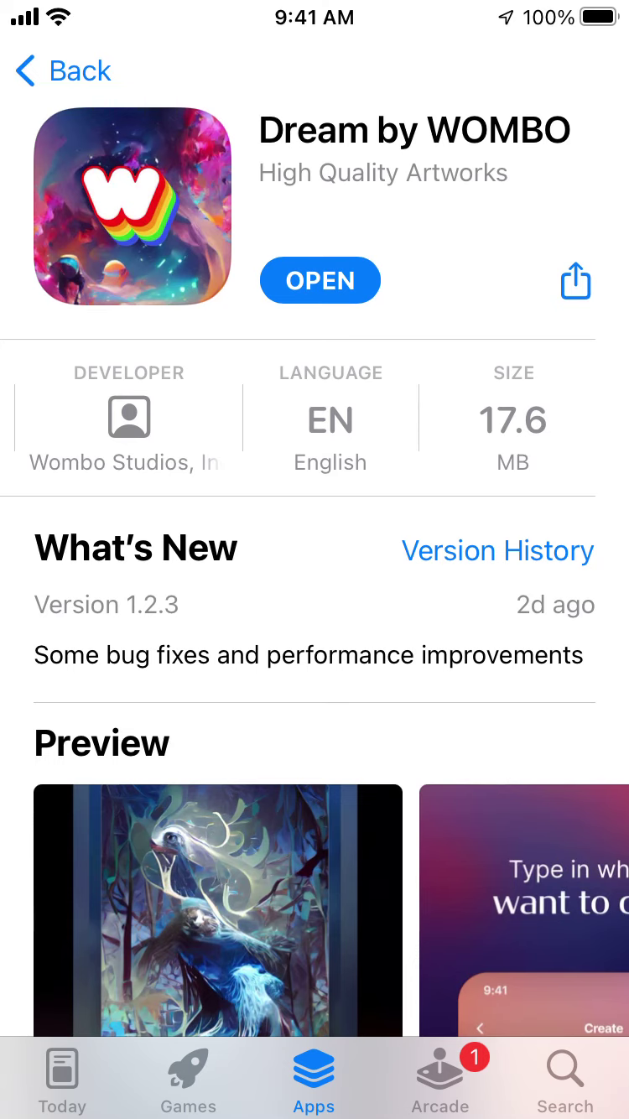
Launch Dream by WOMBO and start a new artwork from the Gallery.
left_click(320, 279)
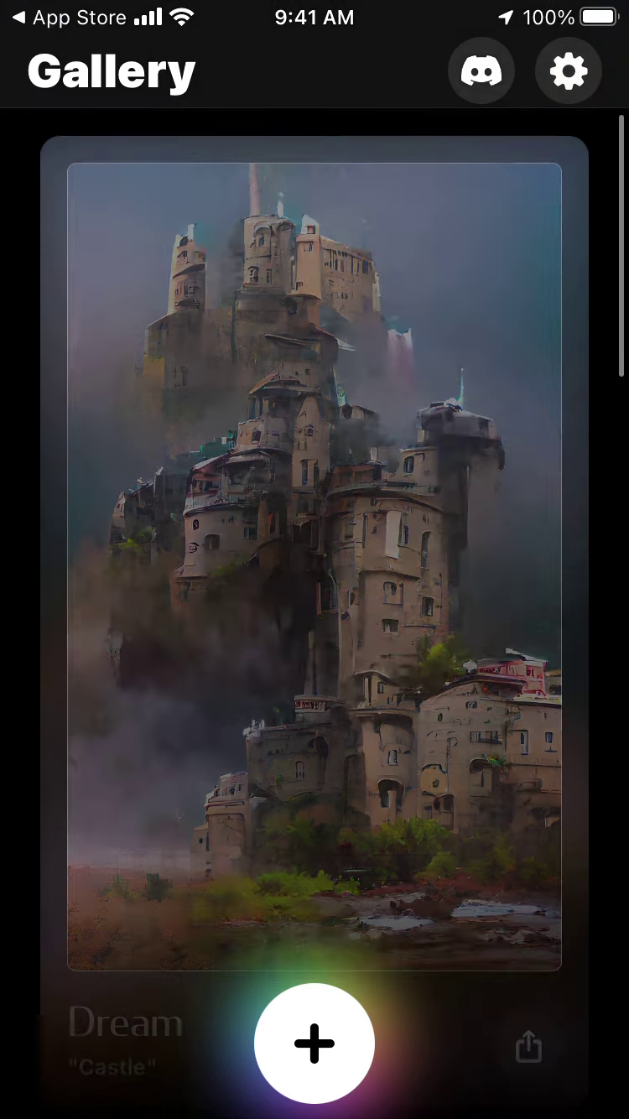
scroll(315, 579, "down", 5)
scroll(316, 578, "up", 5)
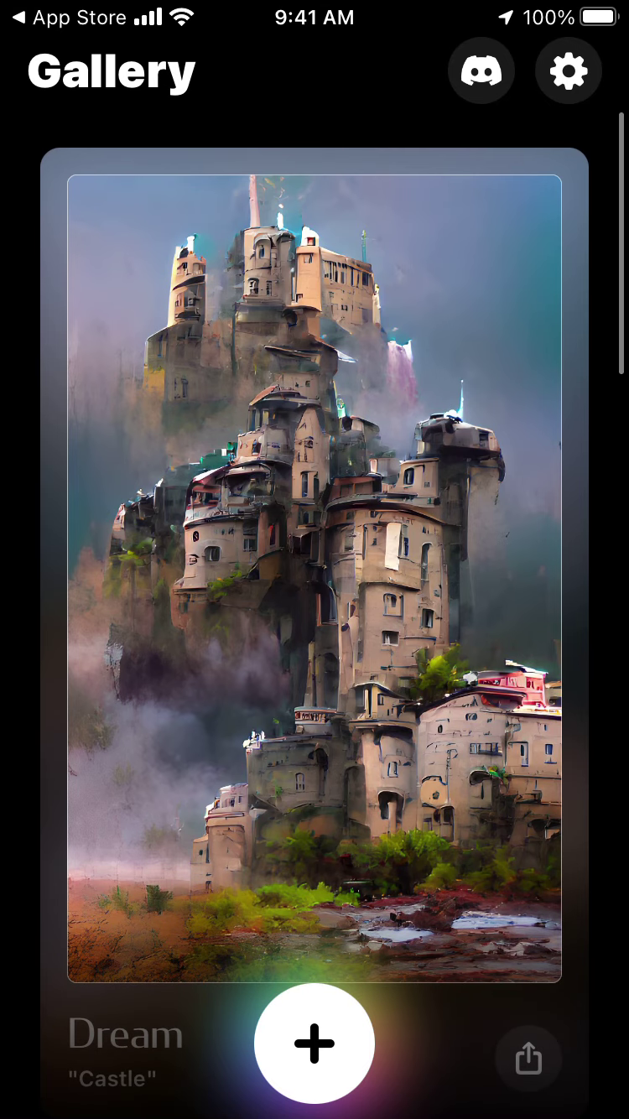
left_click(315, 1044)
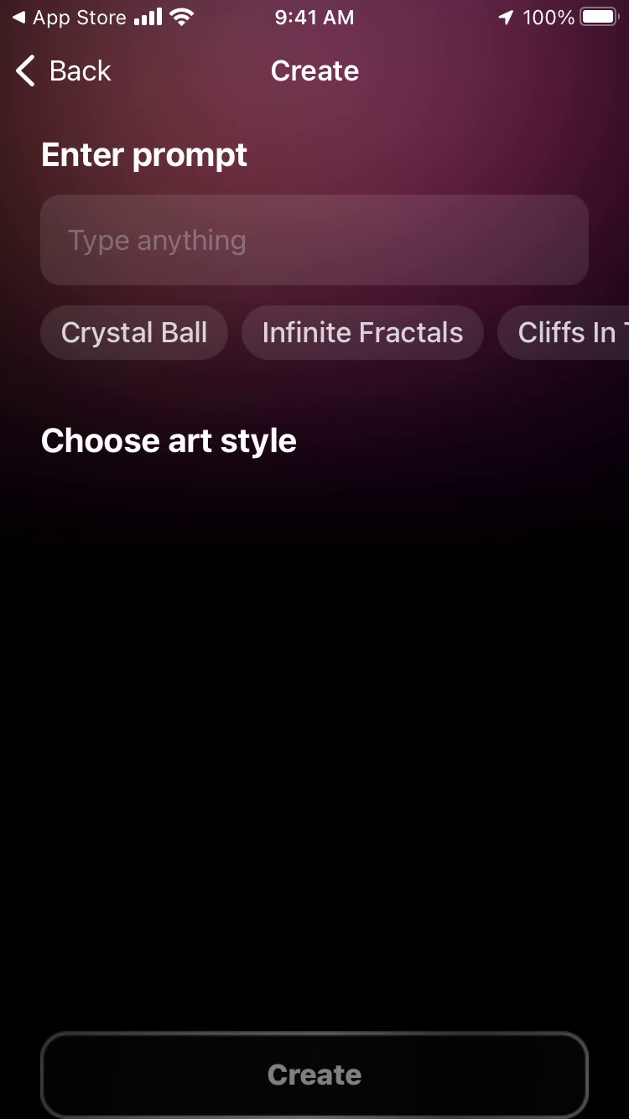
Enter 'Moon' as the artwork prompt and hide the keyboard.
left_click(315, 240)
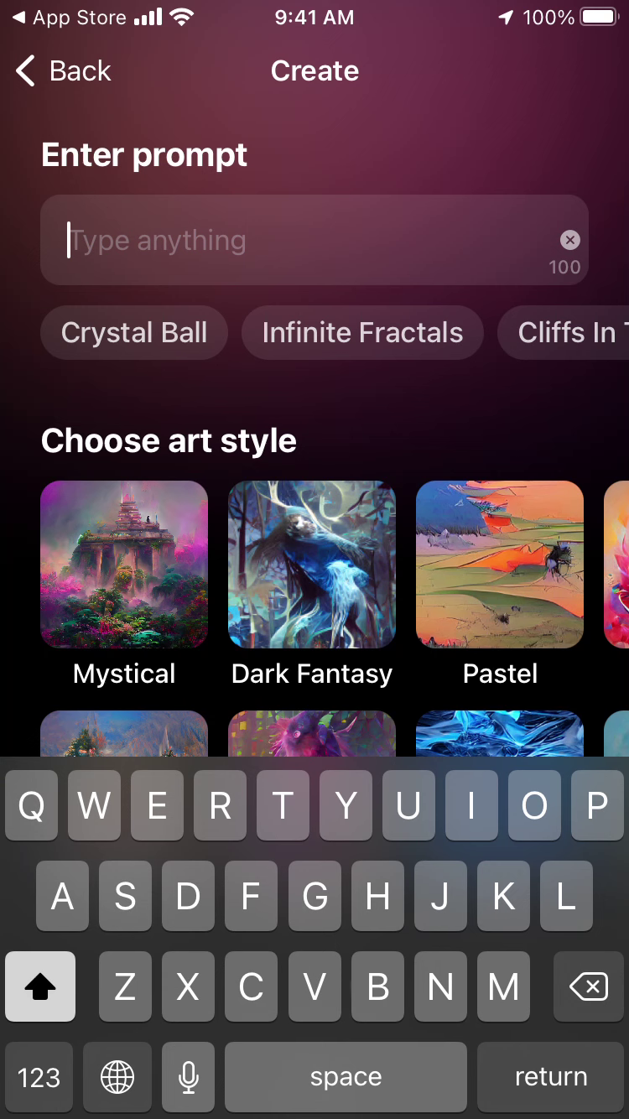
type("Moon")
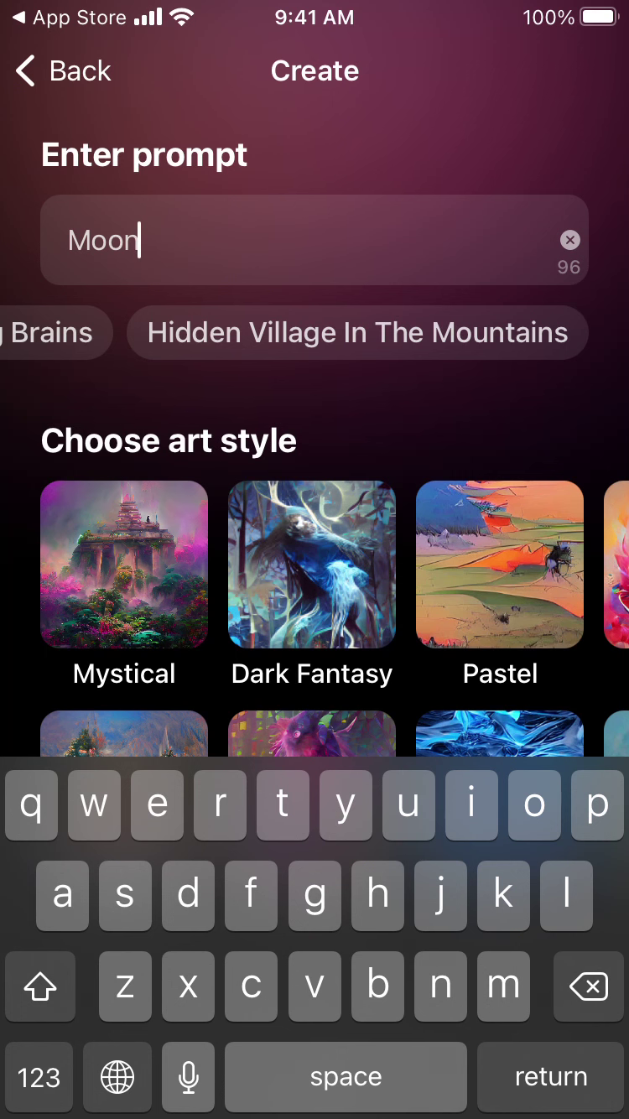
key("Return")
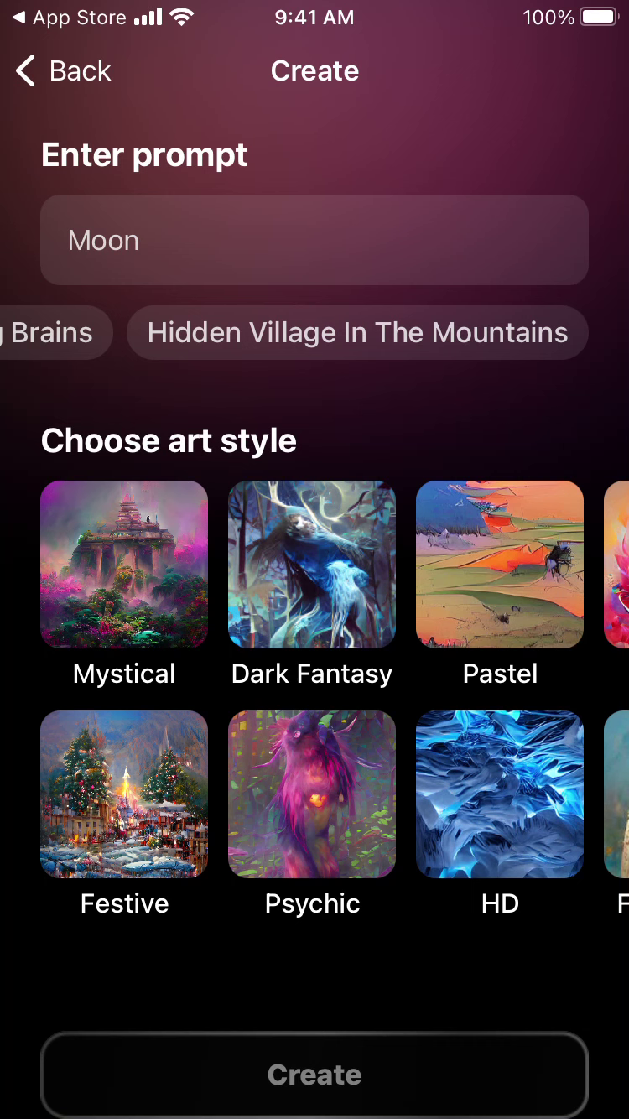
Choose the Festive art style for the Moon artwork and publish the result.
scroll(315, 680, "right", 5)
scroll(314, 680, "right", 3)
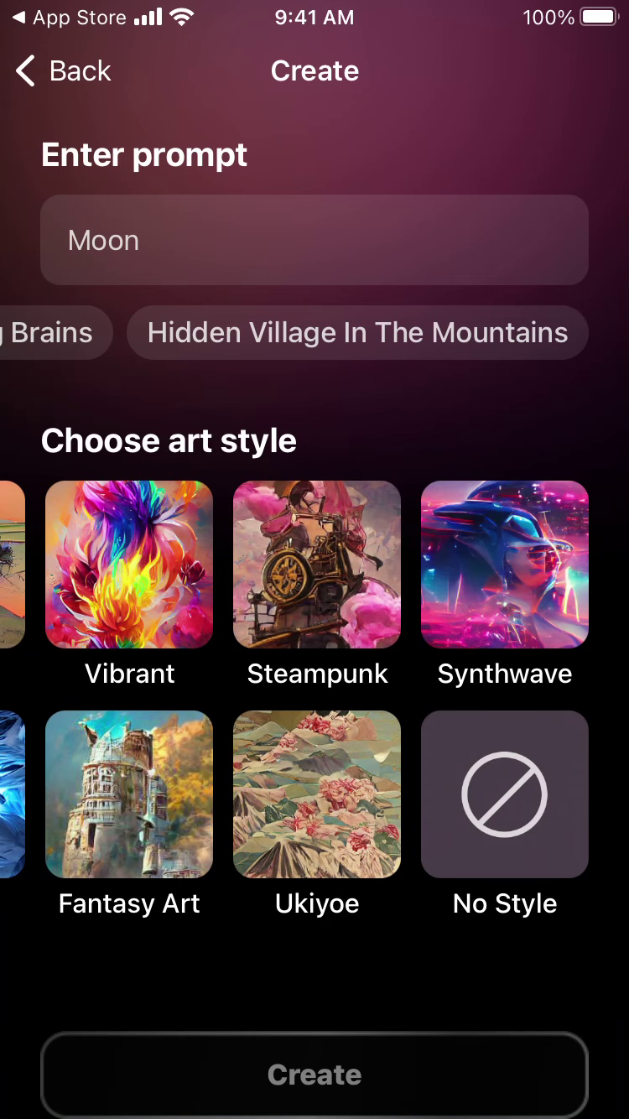
scroll(315, 679, "left", 5)
scroll(314, 679, "left", 3)
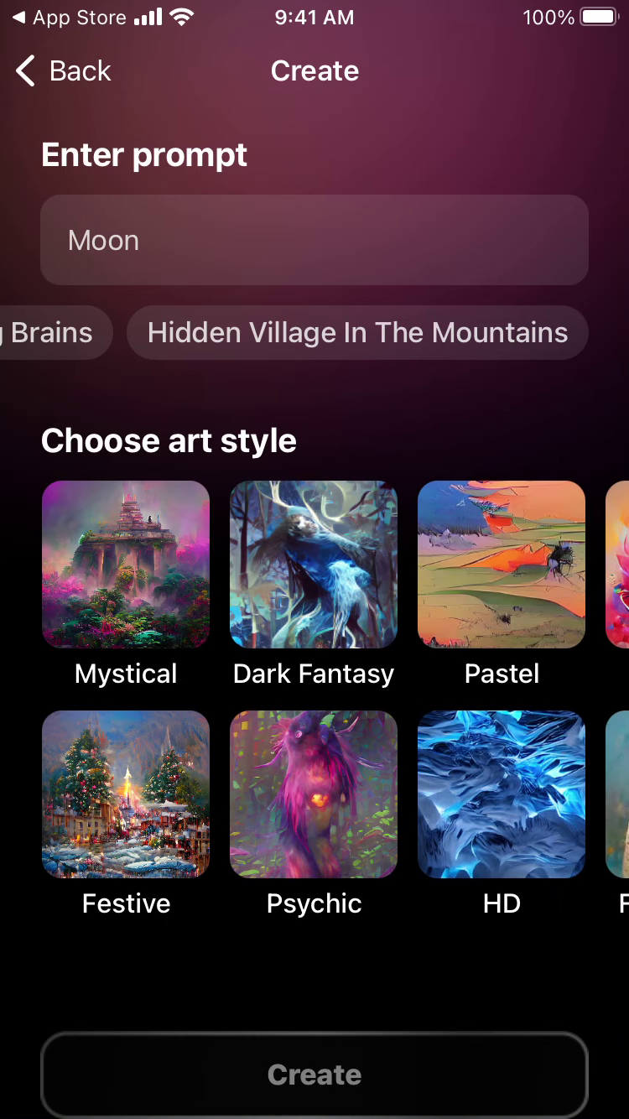
scroll(314, 680, "right", 8)
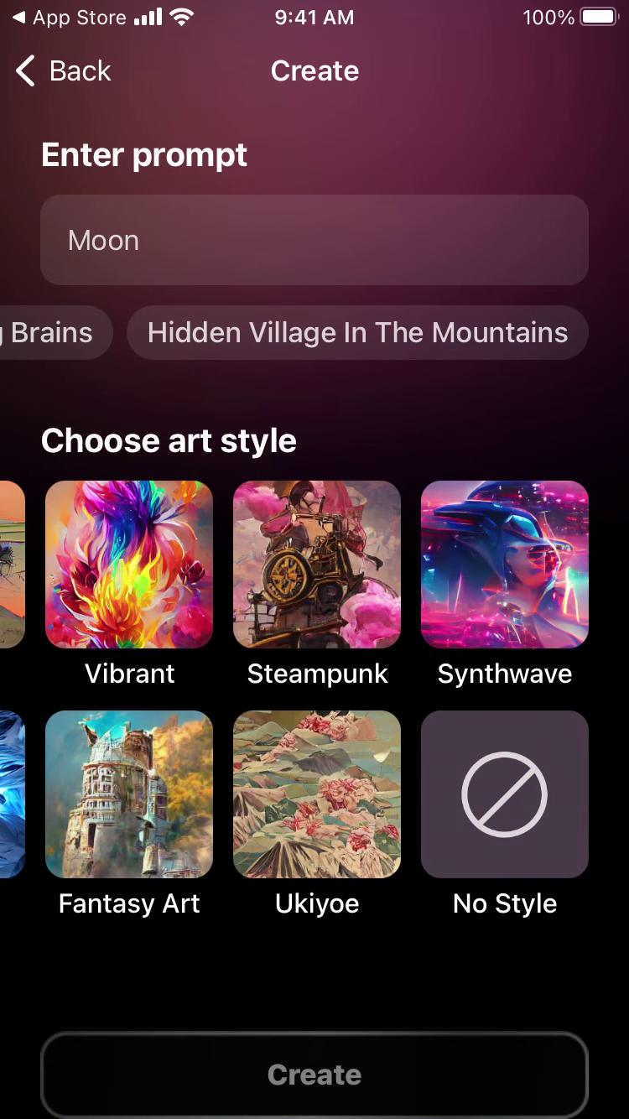
scroll(316, 680, "left", 8)
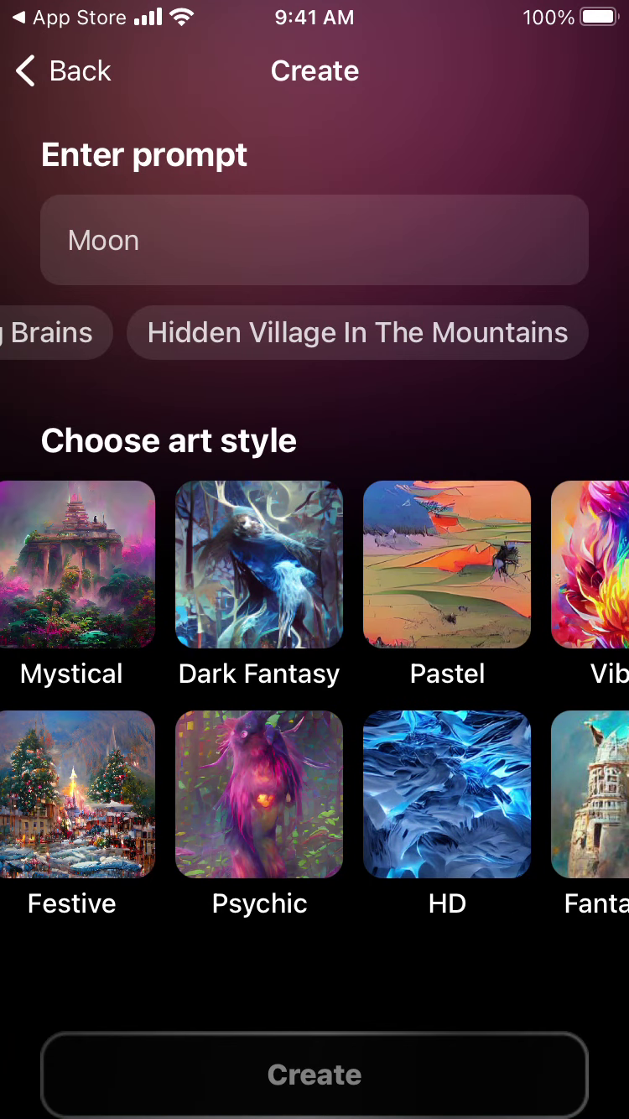
scroll(315, 680, "left", 2)
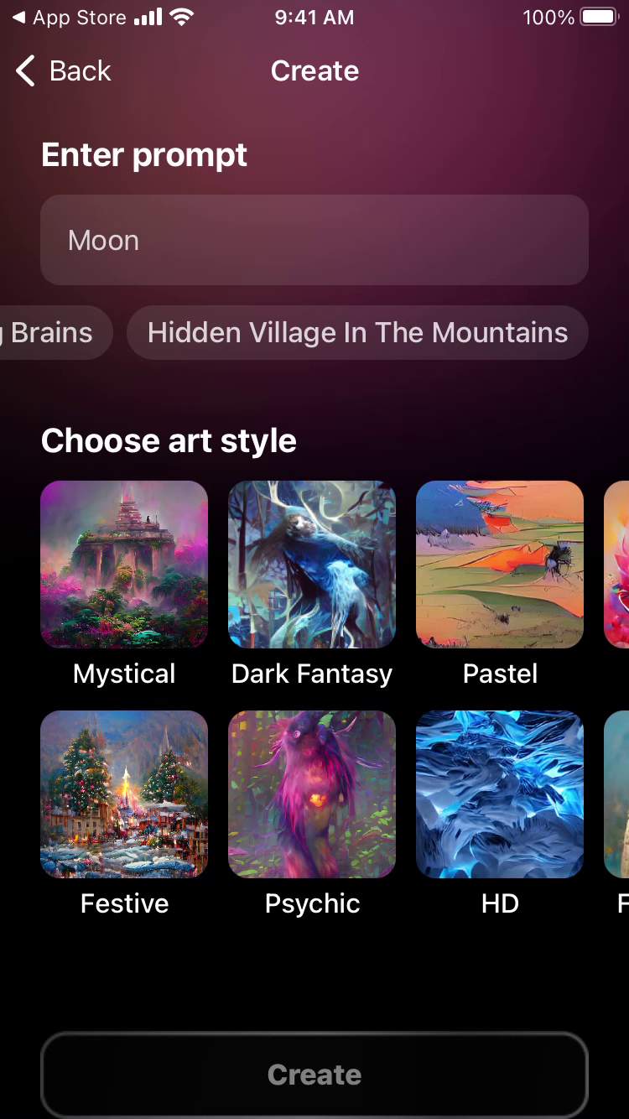
left_click(125, 795)
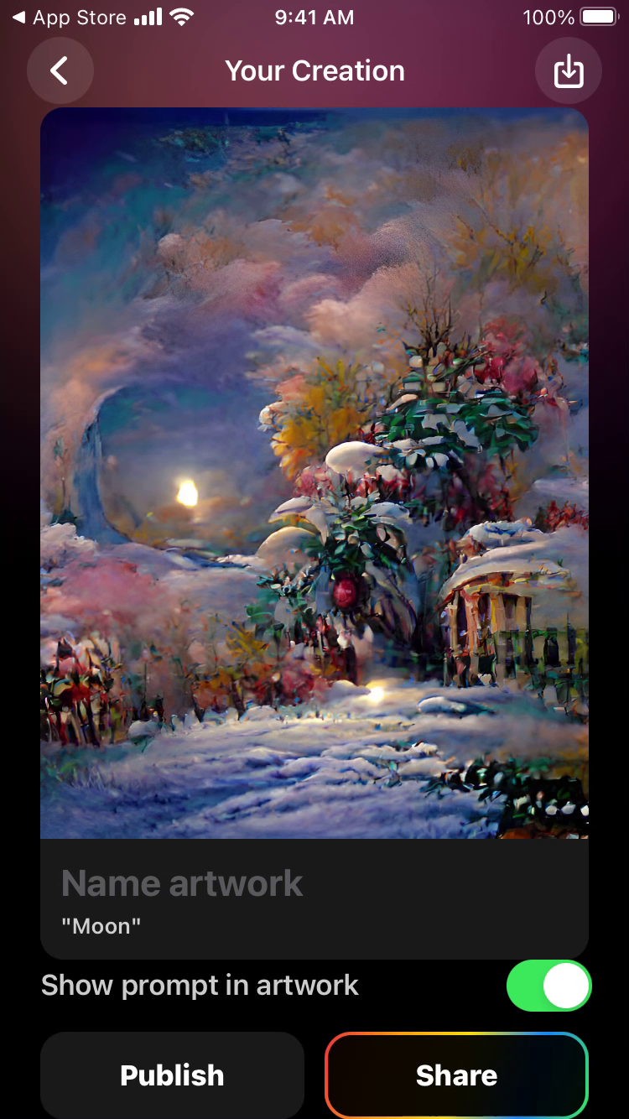
left_click(172, 1074)
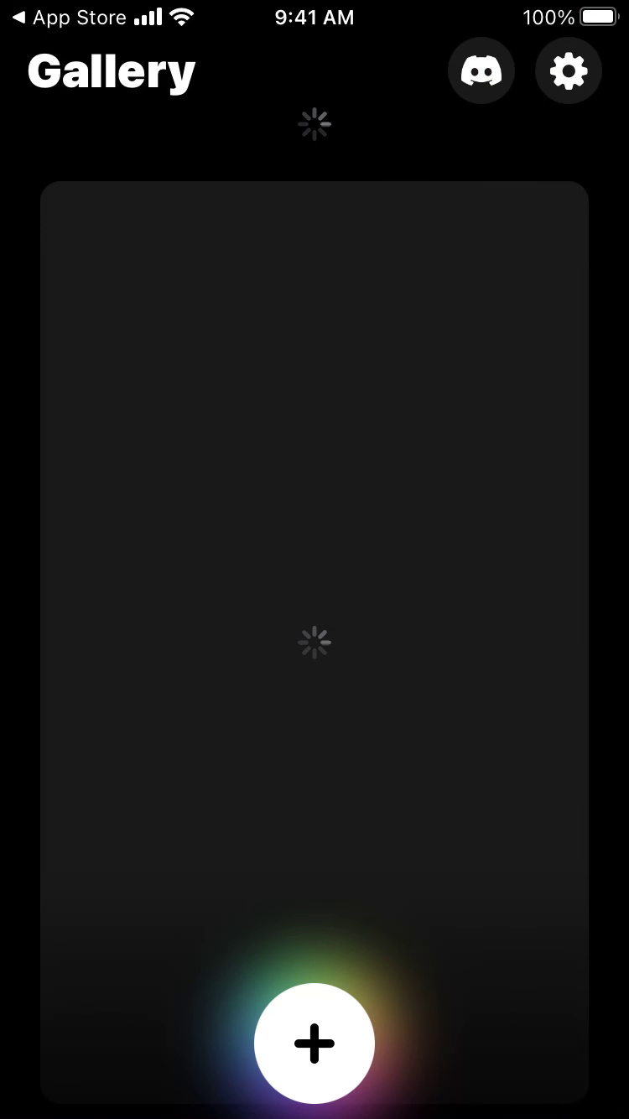
Create a new artwork from the prompt 'Dune' and publish it to the gallery.
scroll(314, 587, "down", 5)
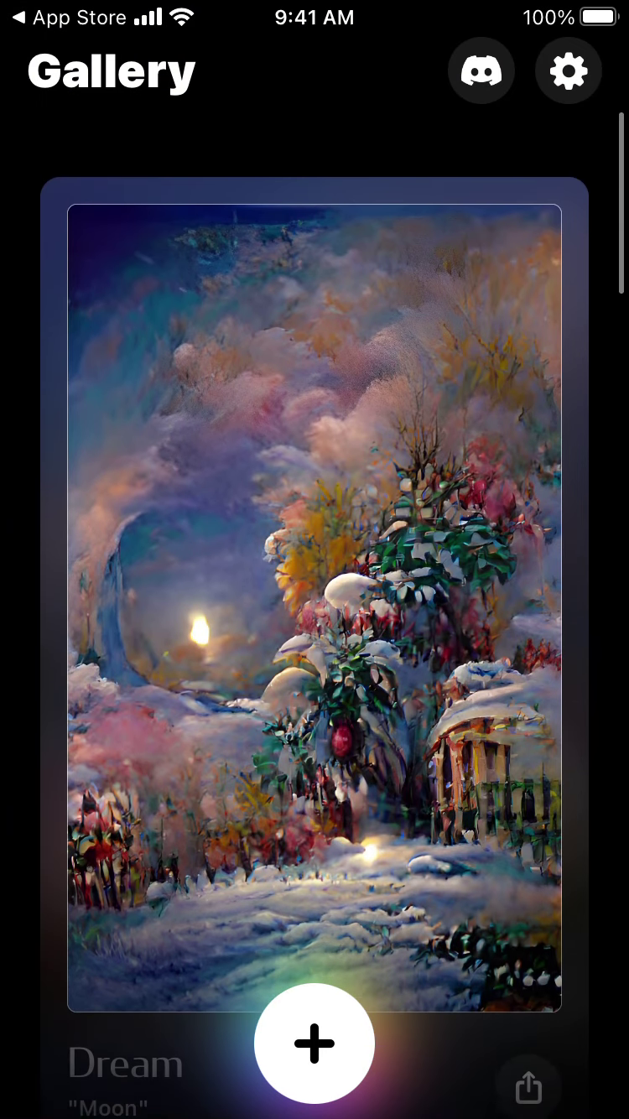
left_click(315, 1044)
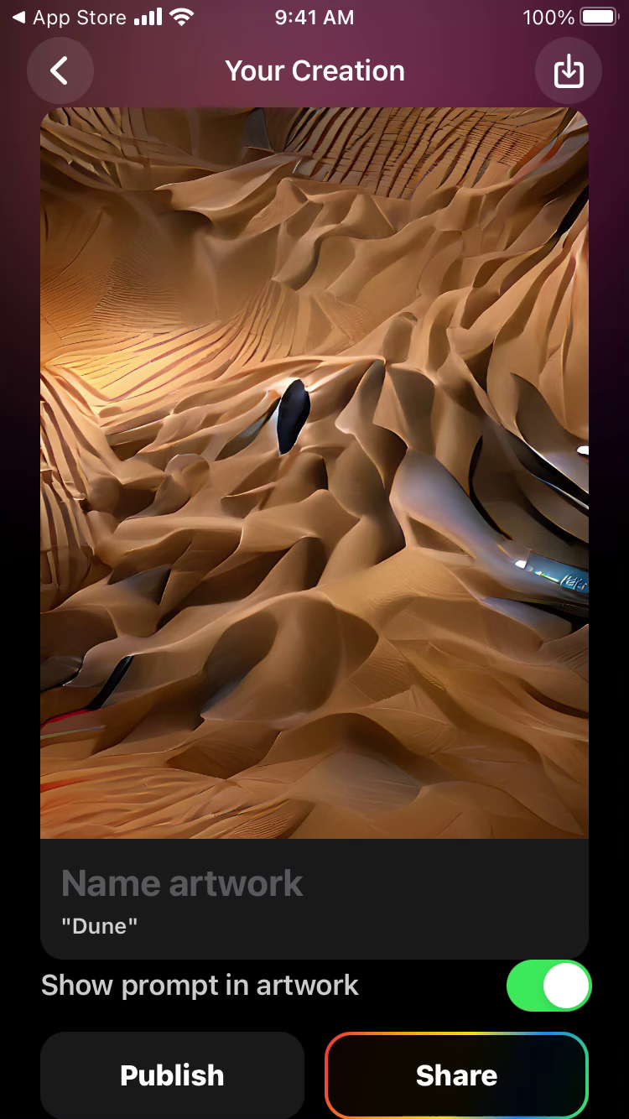
left_click(172, 1075)
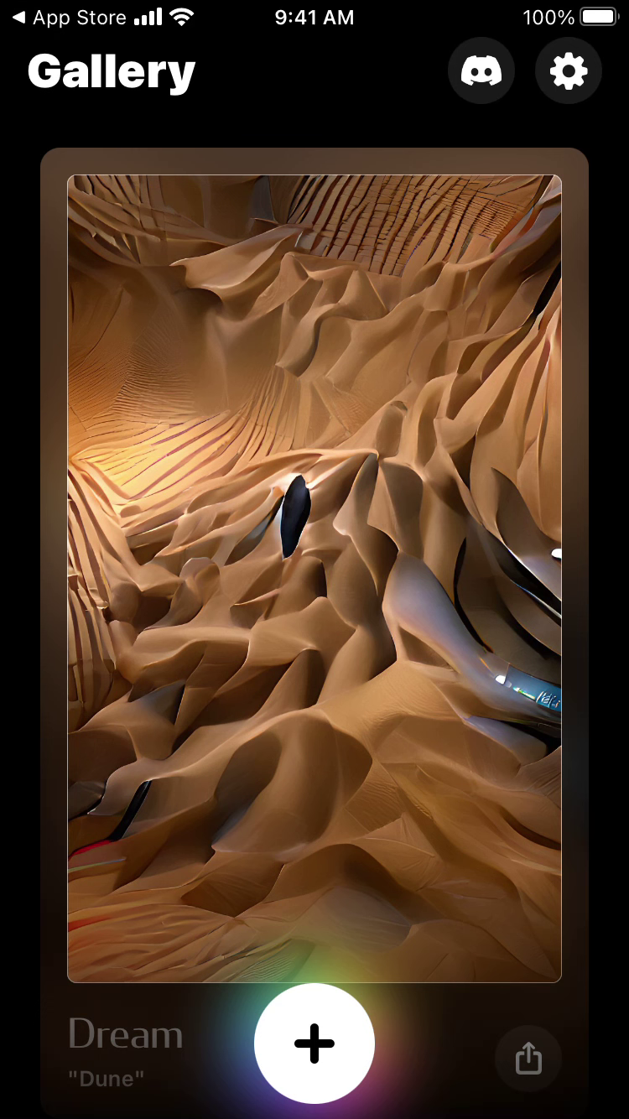
Bring up sharing options for the Dune artwork in the Gallery.
left_click(527, 1058)
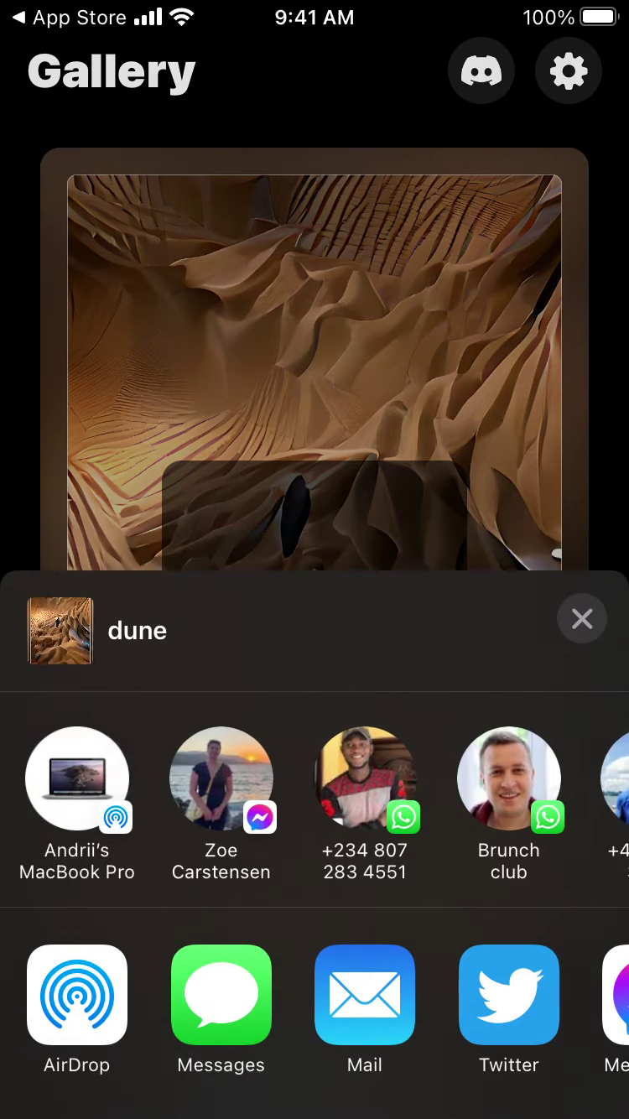
Close the share sheet, check Account settings, and return to the Dune gallery.
left_click(582, 619)
left_click(568, 72)
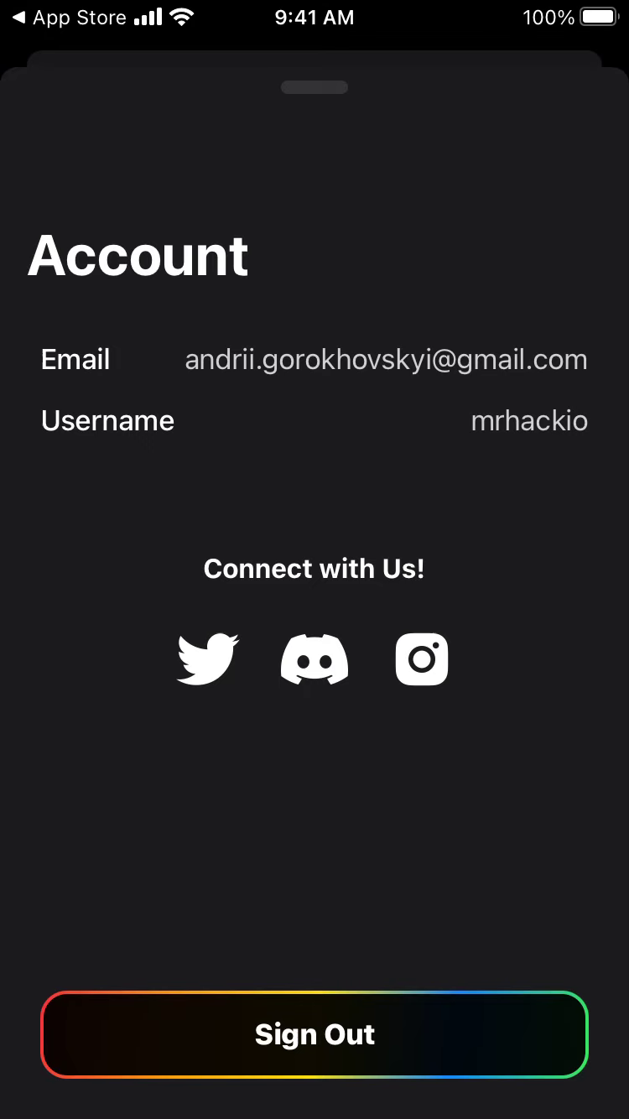
left_click_drag(315, 252, 314, 922)
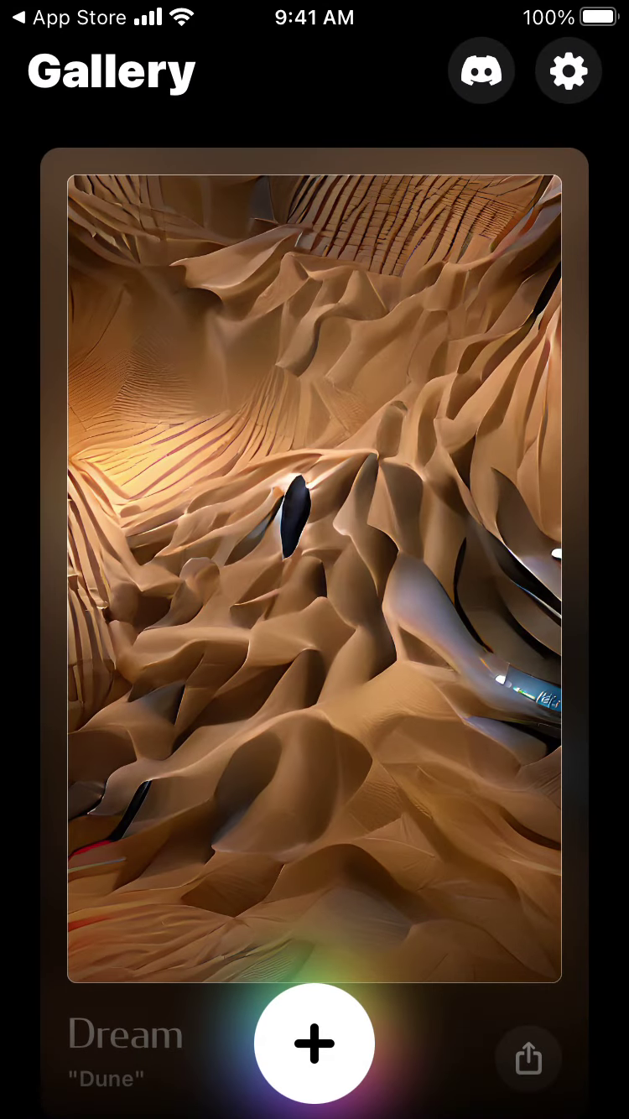